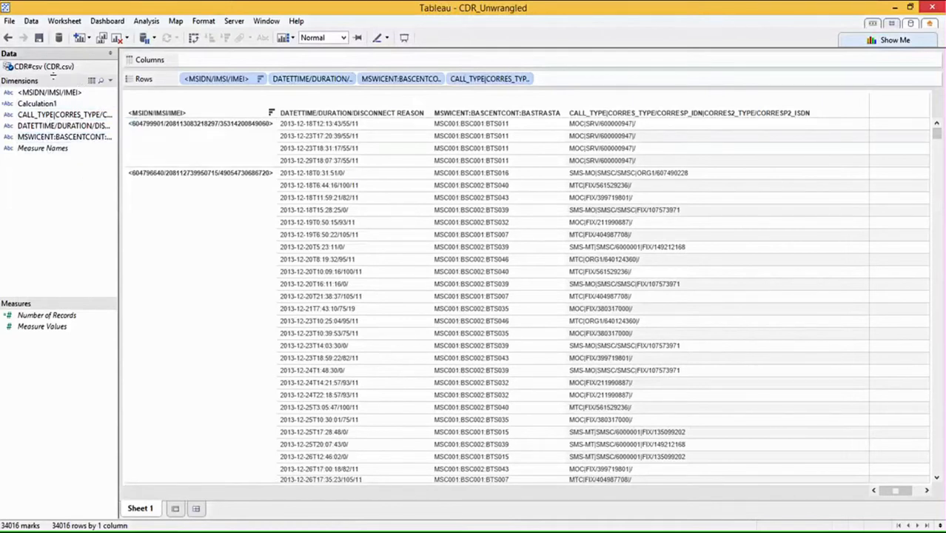
Start creating a calculated field from the MSWICENT:BASCENTCONT dimension.
left_click_drag(50, 118, 182, 133)
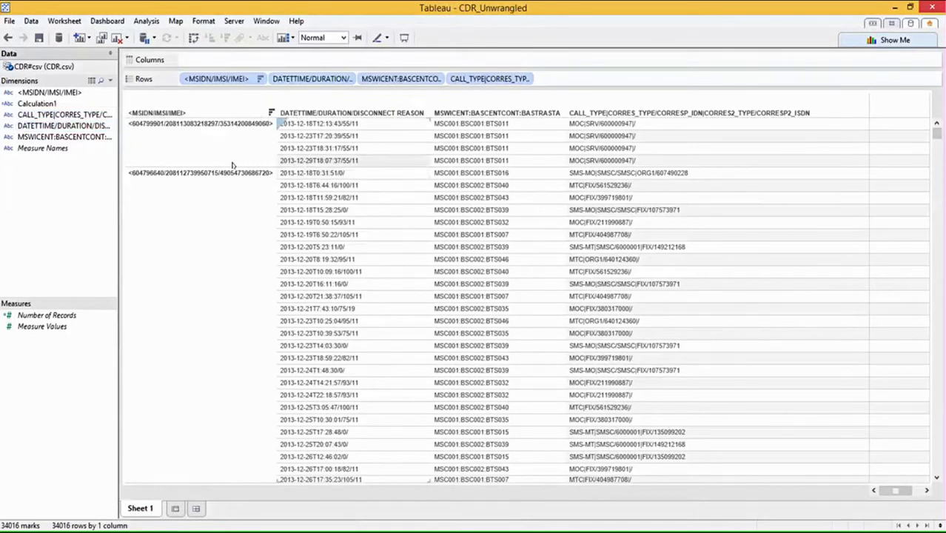
right_click(63, 139)
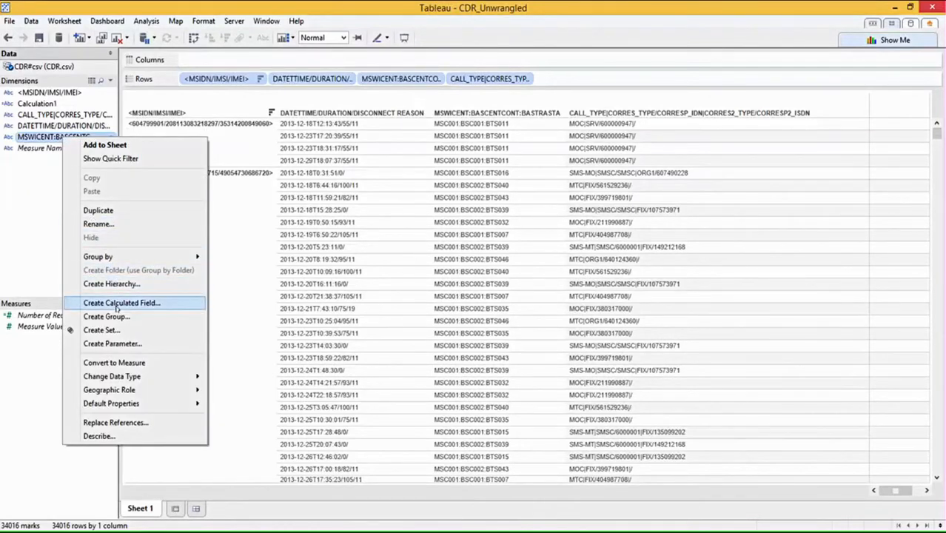
left_click(117, 303)
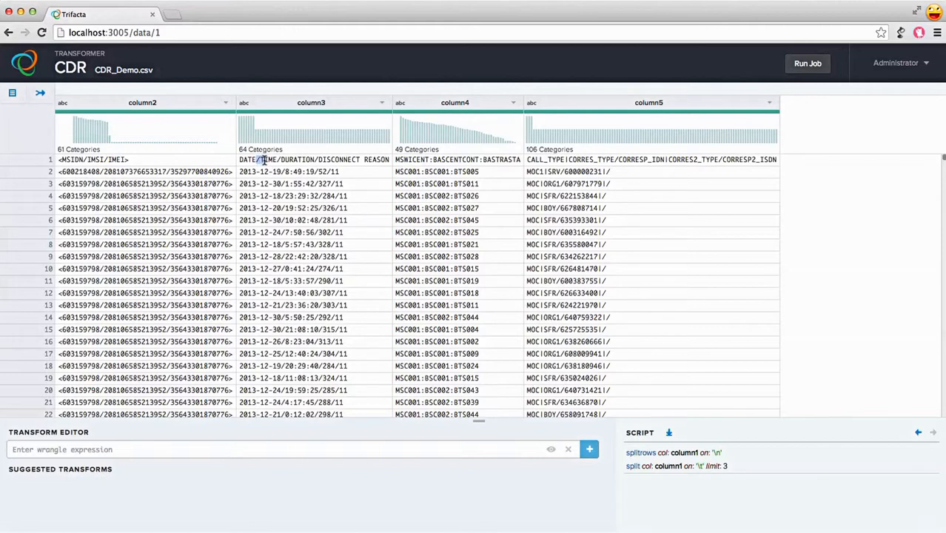
Split column3 on '/' with limit 3 into date, time, duration and disconnect reason columns.
left_click_drag(265, 160, 260, 159)
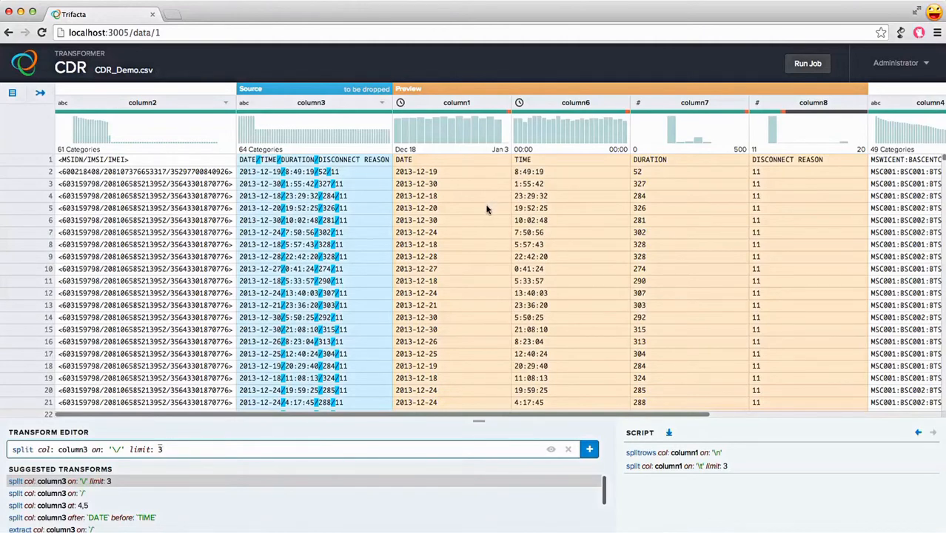
left_click(590, 449)
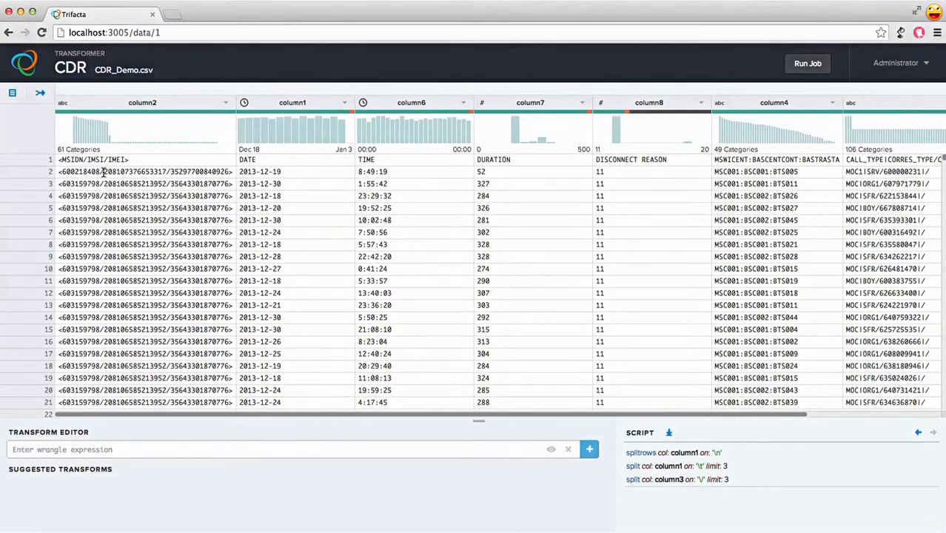
Extract the IMSI value between the slashes of column2 into a new column.
left_click_drag(106, 172, 166, 171)
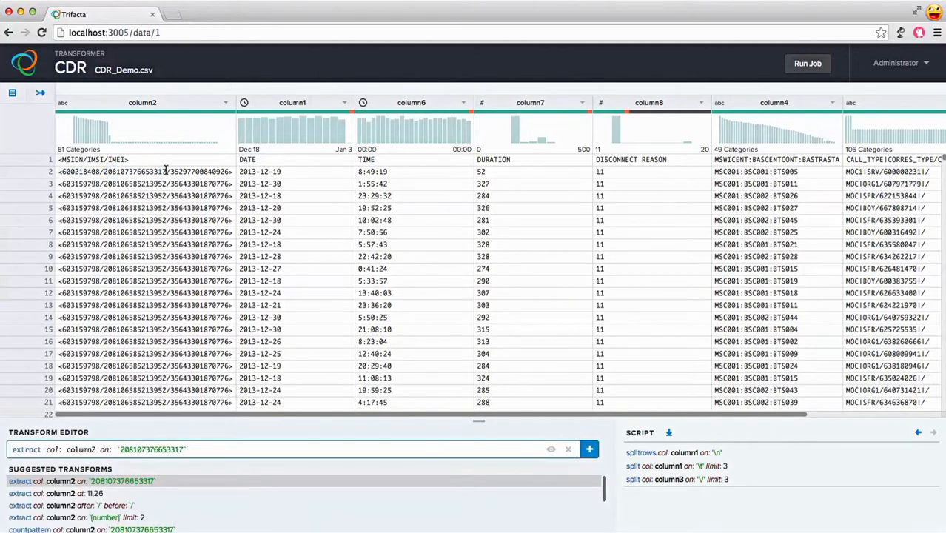
left_click_drag(87, 159, 104, 159)
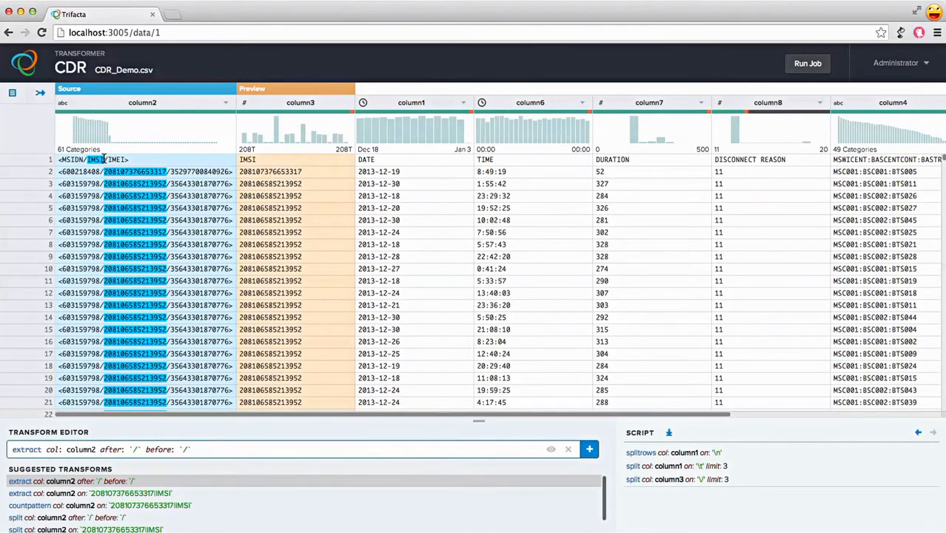
left_click(588, 448)
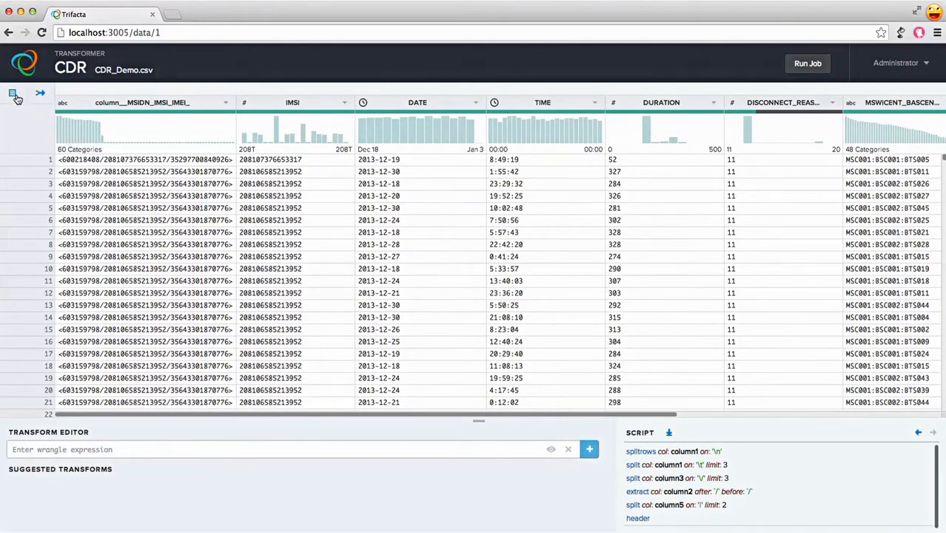
Drop the MSIDN/IMSI/IMEI, MSWICENT_BASCENTCONT, CORRES_TYPE_CORRESP_IDN and CORRES2_TYPE columns from the column browser.
left_click(12, 92)
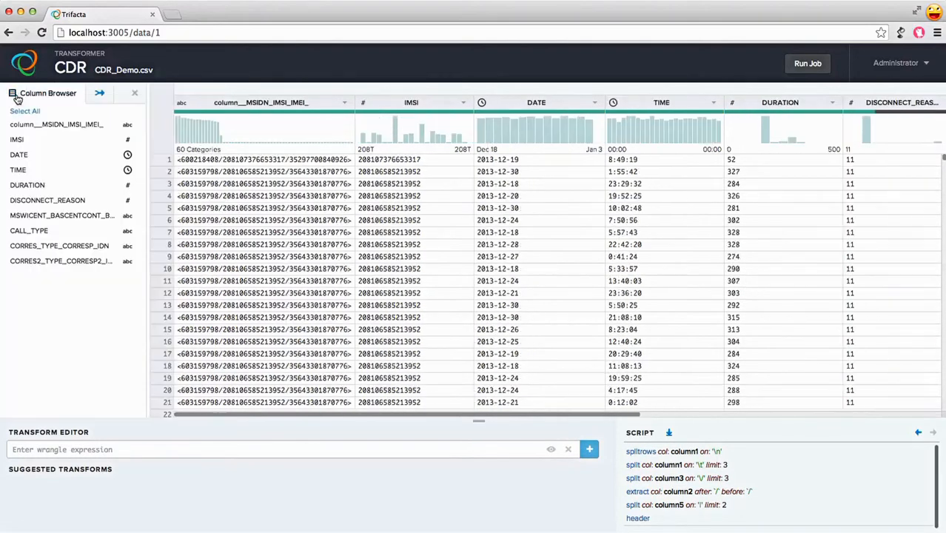
left_click(59, 126)
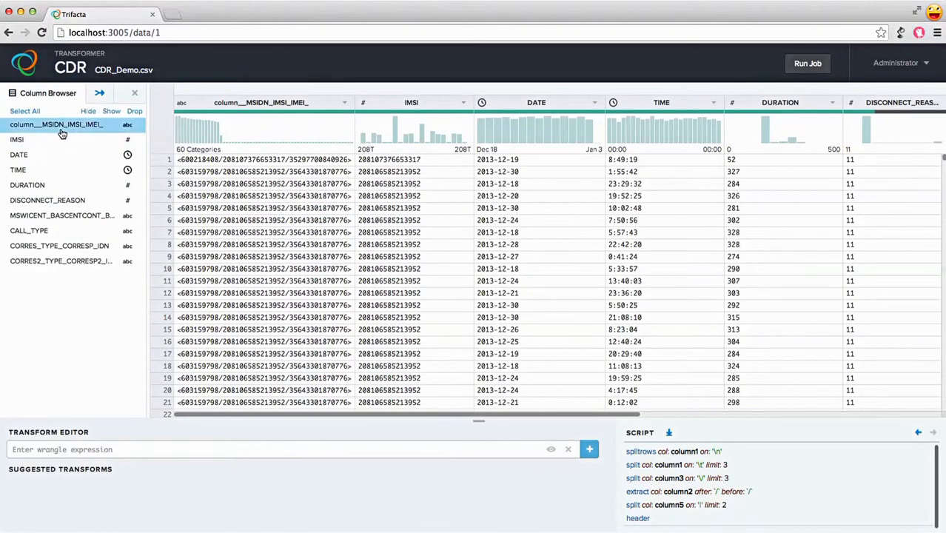
left_click(54, 215)
left_click(49, 245)
left_click(53, 261)
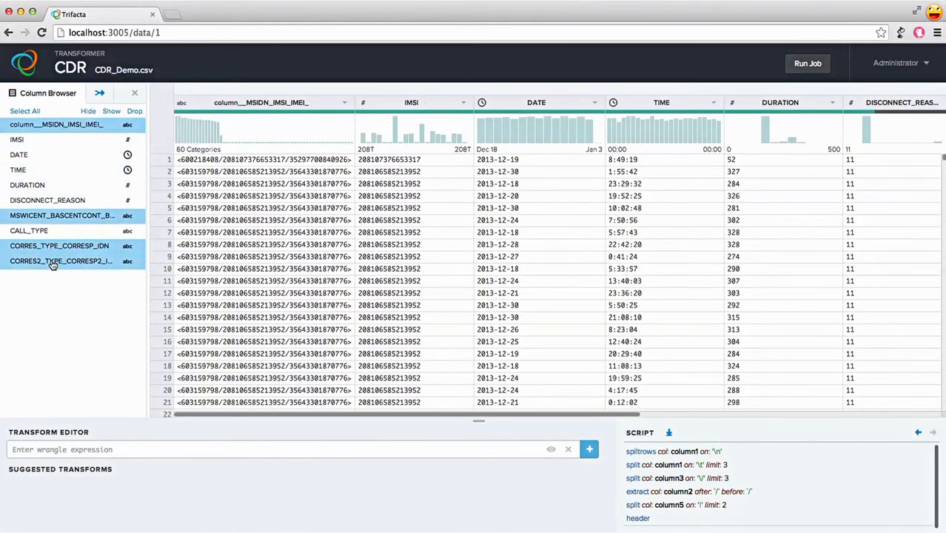
left_click(134, 111)
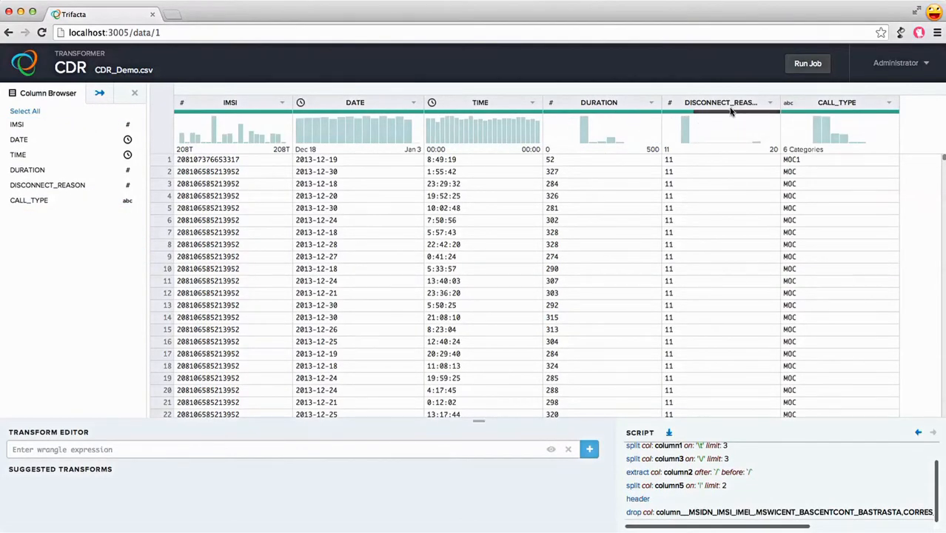
Delete all rows whose DISCONNECT_REASON value is empty.
mouse_move(731, 115)
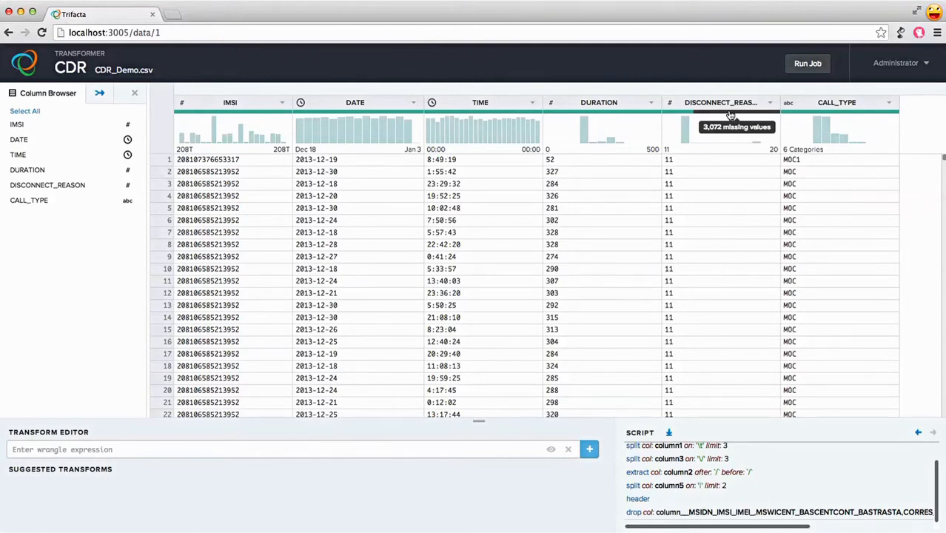
left_click(736, 113)
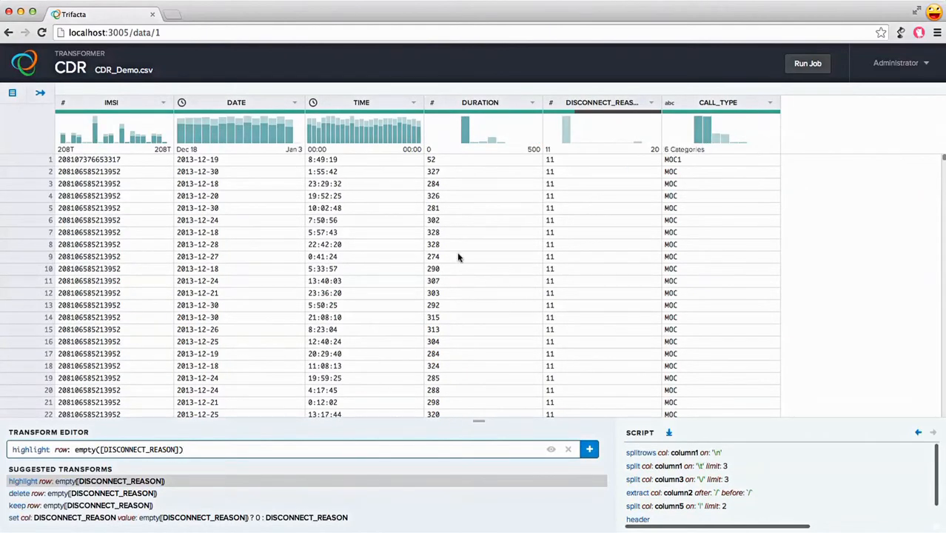
left_click(157, 492)
left_click(157, 492)
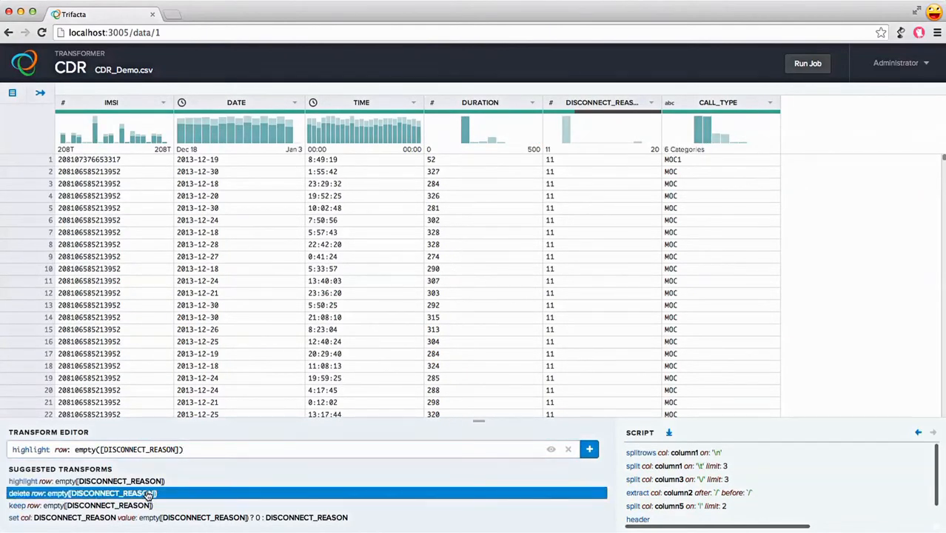
left_click(587, 451)
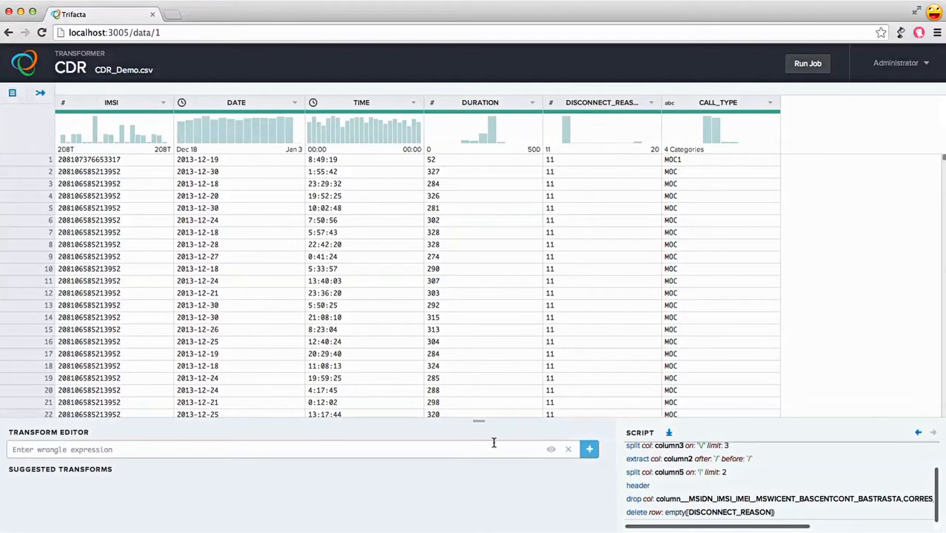
Add the transform aggregate value: count() group: IMSI,DISCONNECT_REASON to the script.
left_click(462, 447)
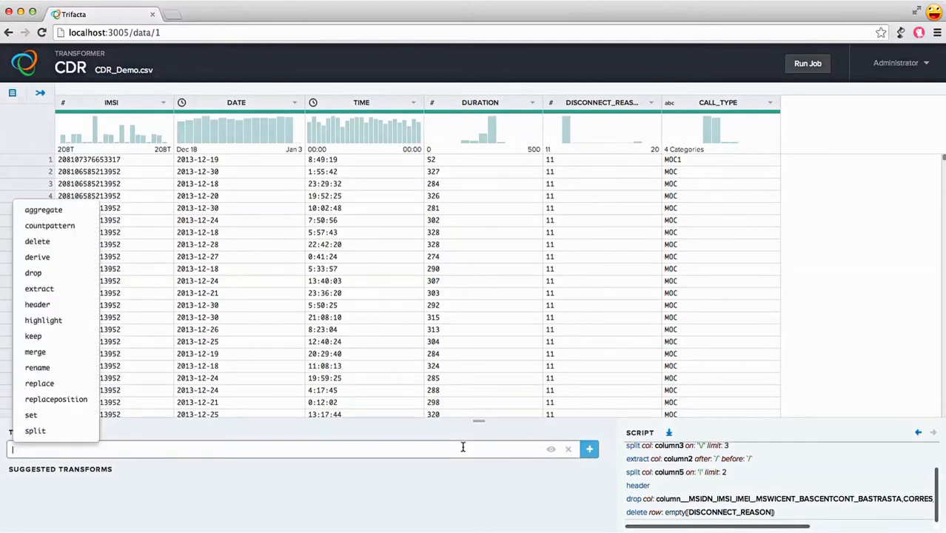
type("aggregate value: count() group: IMSI,DISCONNECT_REASON")
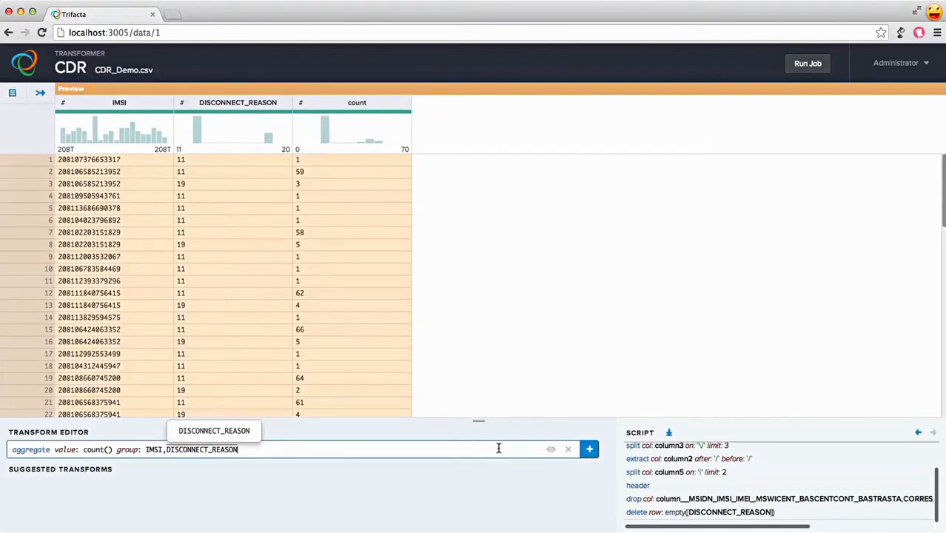
left_click(589, 450)
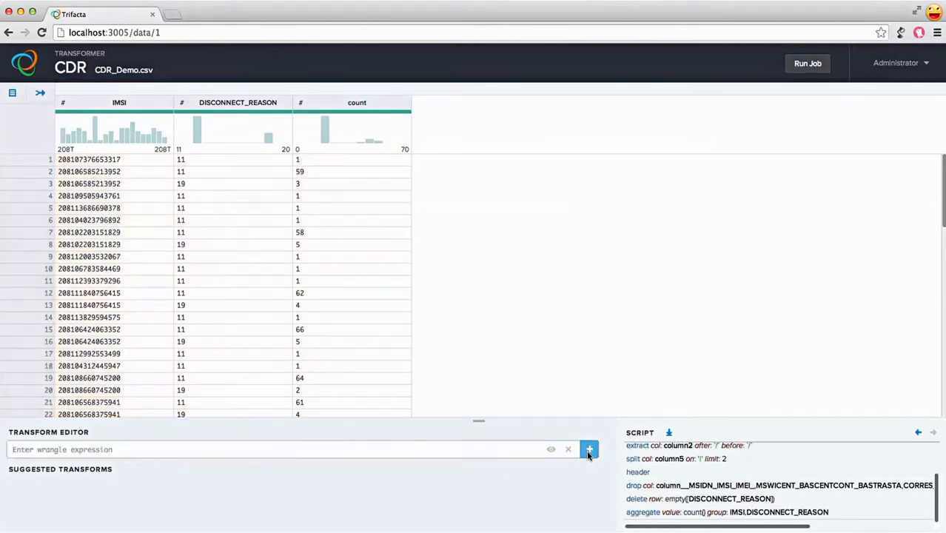
Add the transform derive value: 100 * (count / sum(count)) group: IMSI to the script.
left_click(452, 449)
type("derive value: 100 * (count / sum(count)) group: IMSI")
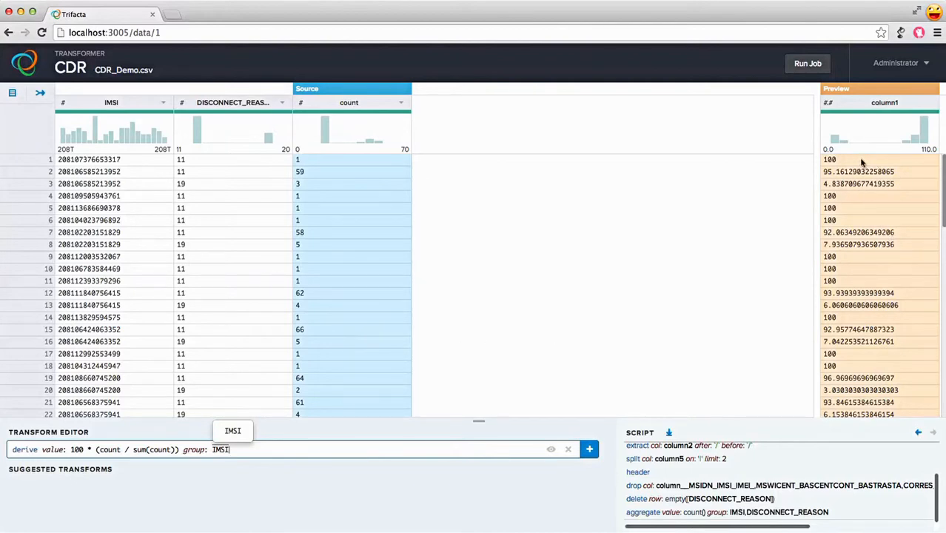
left_click(590, 450)
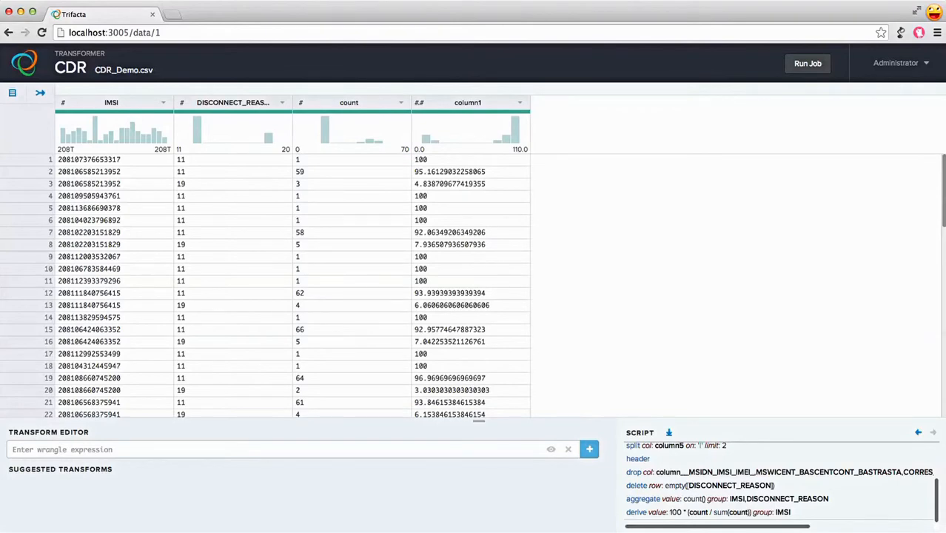
Add the transform aggregate value: max(column1),sum(count) group: IMSI to the script.
left_click(490, 453)
type("aggregate value: max(column1),sum(count) group: IMSI")
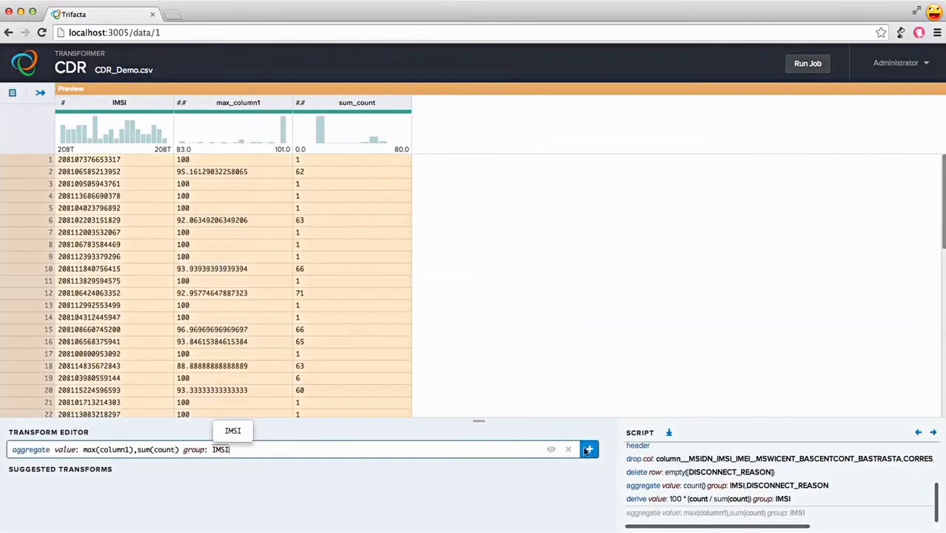
left_click(589, 451)
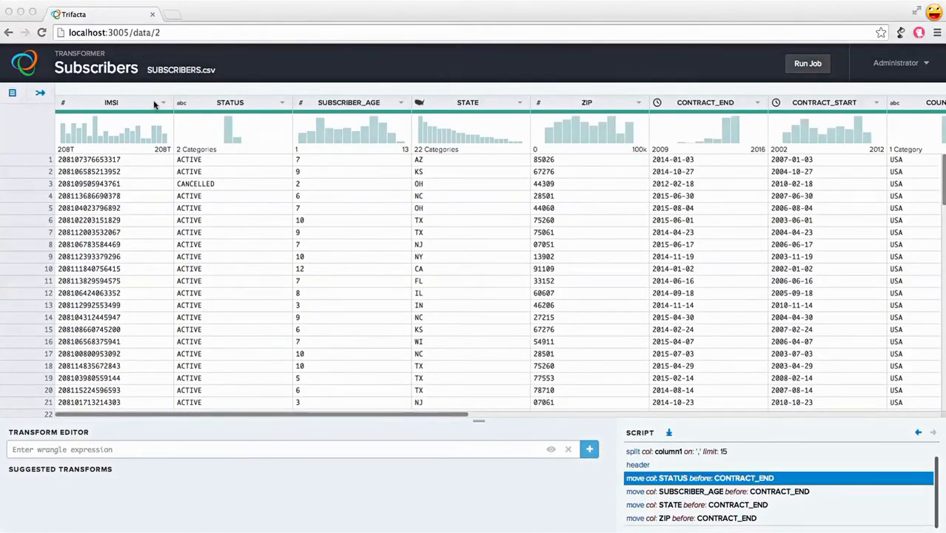
In the Subscribers project, start a join with the CDR project snapshot.
left_click(40, 95)
left_click(29, 159)
left_click(307, 169)
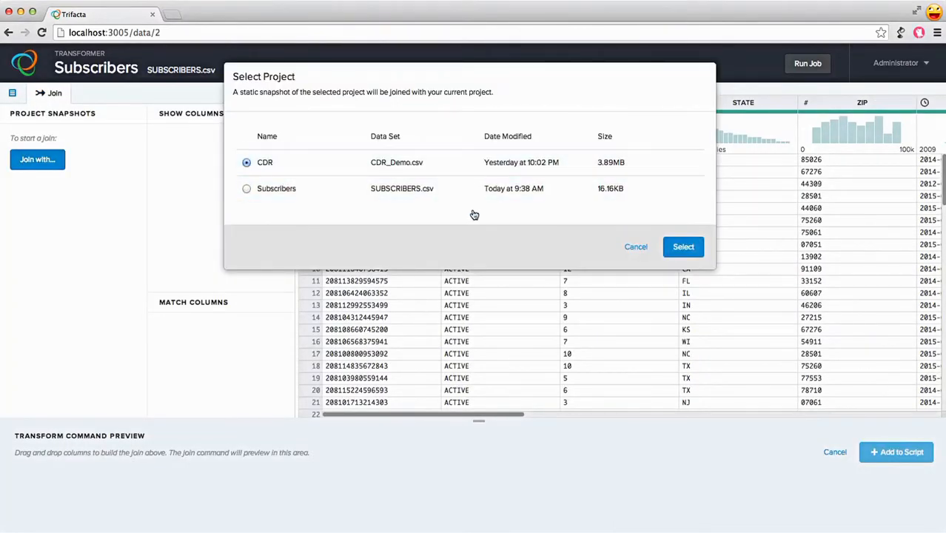
left_click(692, 252)
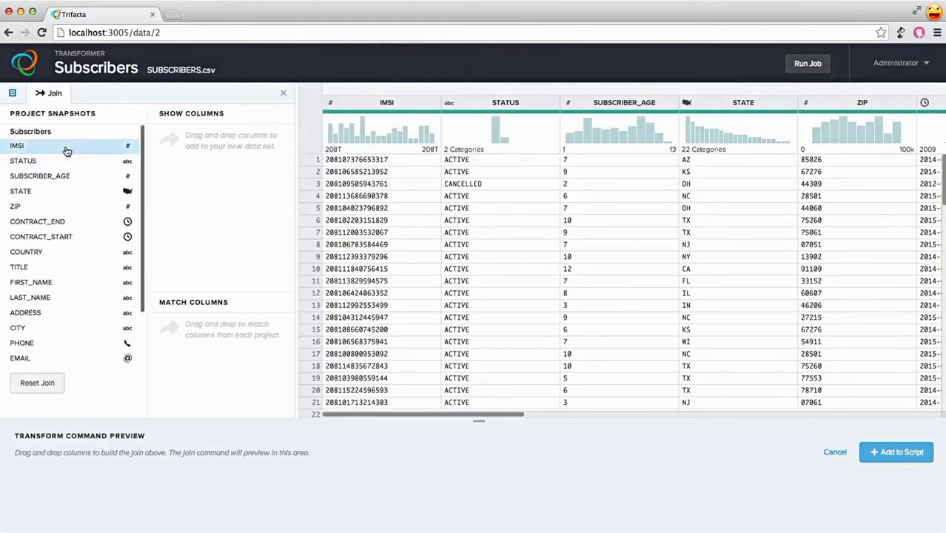
Match Subscribers IMSI with CDR IMSI as the join columns.
left_click_drag(42, 146, 203, 330)
scroll(118, 339, "down", 2)
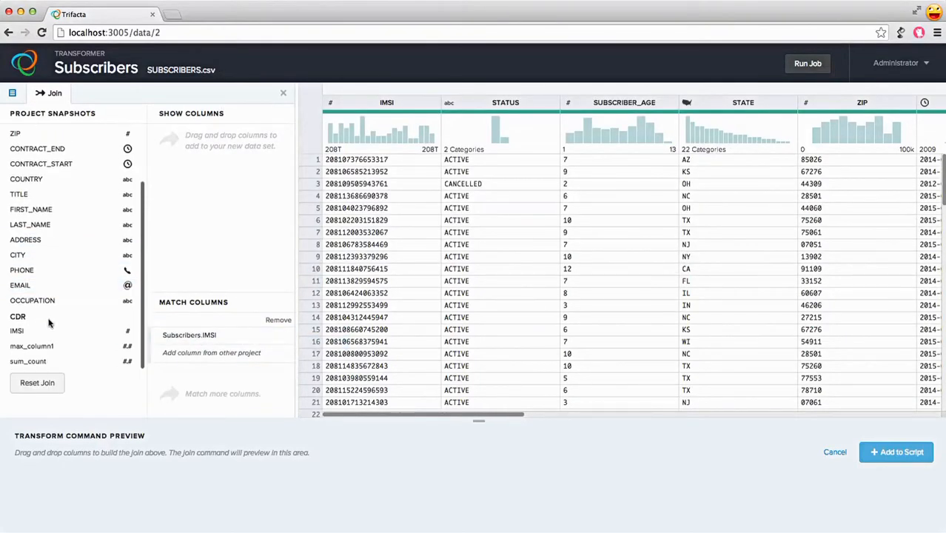
left_click_drag(22, 333, 187, 359)
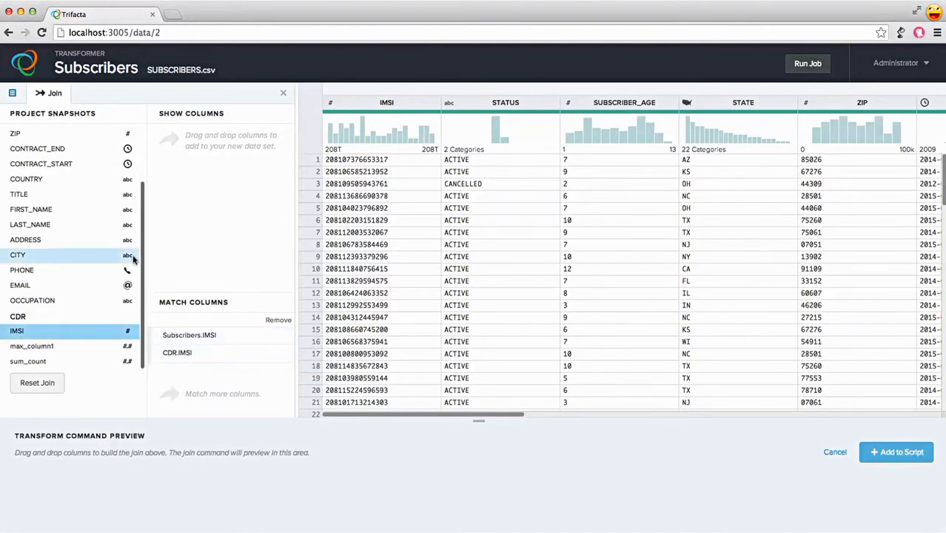
Show the Subscribers IMSI, STATUS, SUBSCRIBER_AGE, STATE and ZIP columns in the joined data.
scroll(94, 248, "up", 5)
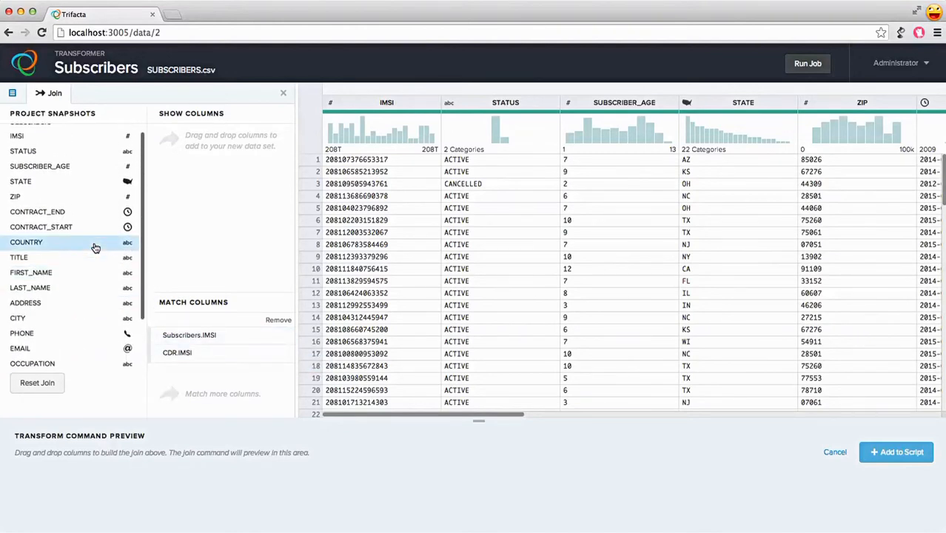
left_click(56, 146)
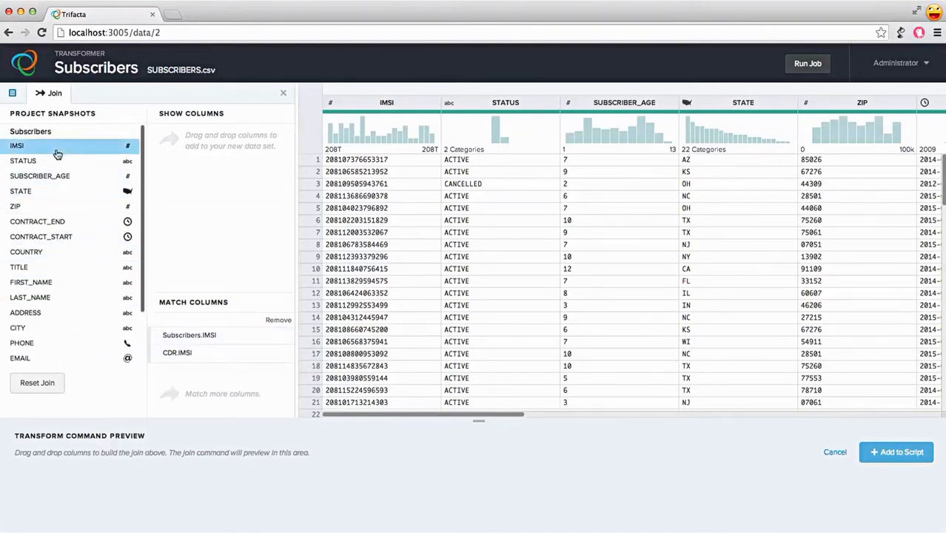
left_click(41, 206, "shift")
left_click_drag(40, 210, 196, 207)
scroll(61, 237, "down", 1)
scroll(60, 236, "down", 3)
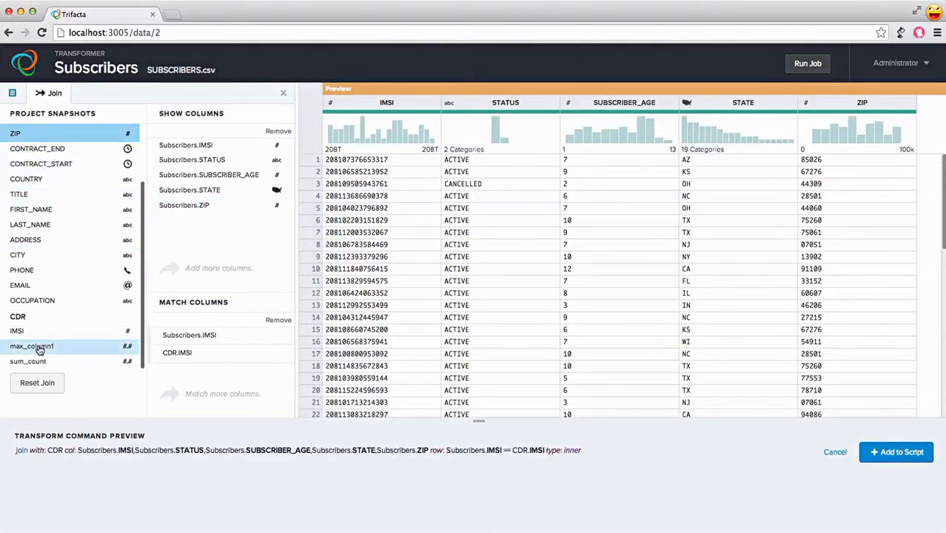
Show CDR max_column1 and sum_count in the join, then add the inner join to the script.
left_click(34, 346)
left_click(39, 356, "shift")
left_click_drag(39, 354, 172, 234)
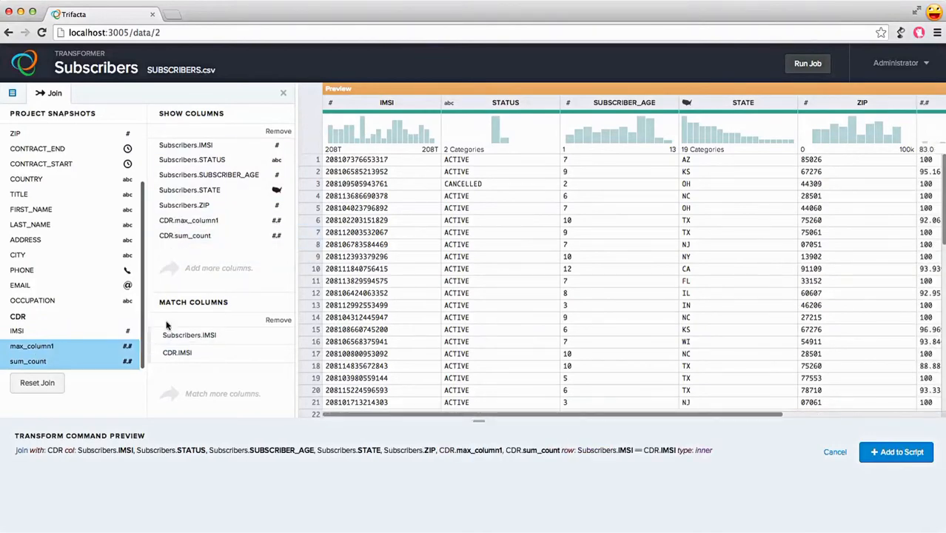
left_click(912, 459)
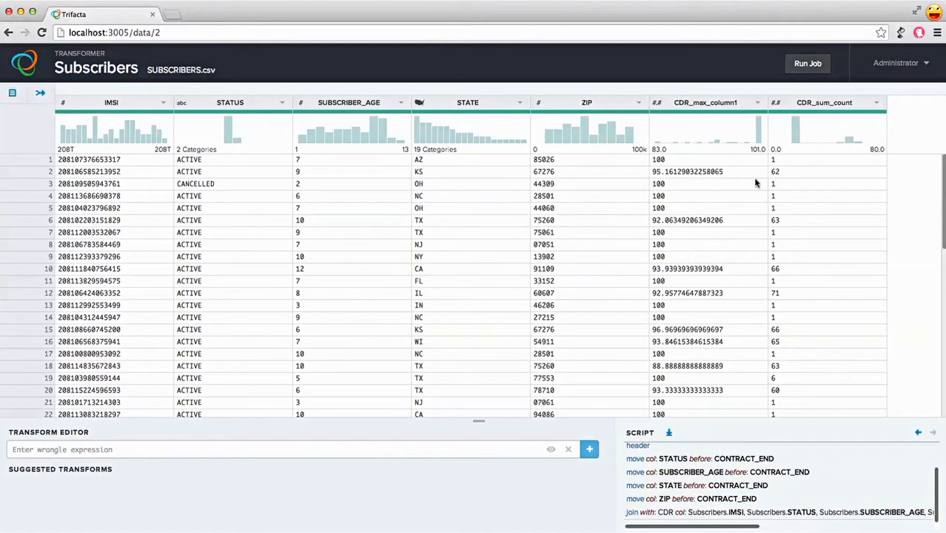
Run the job for the joined Subscribers data.
left_click(827, 71)
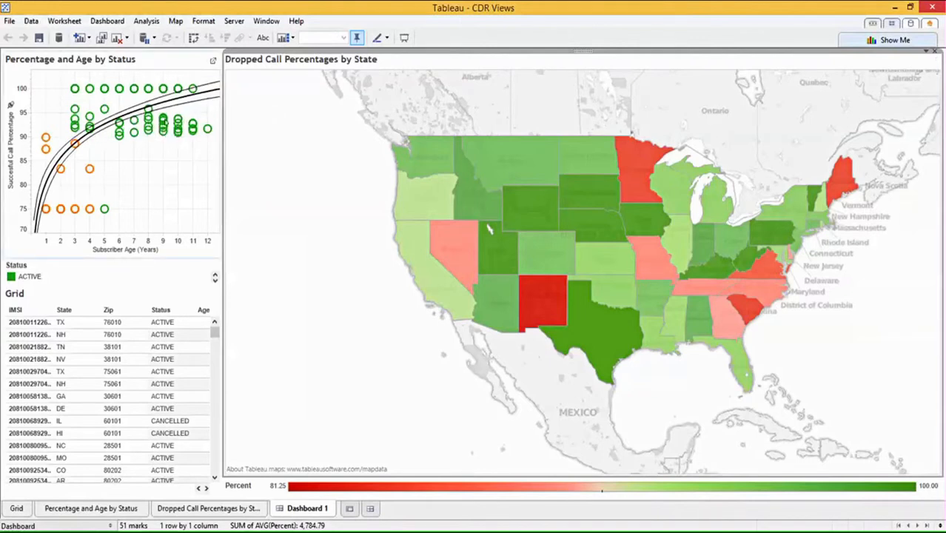
Inspect state percentages on the Dropped Call Percentages by State dashboard map.
mouse_move(58, 170)
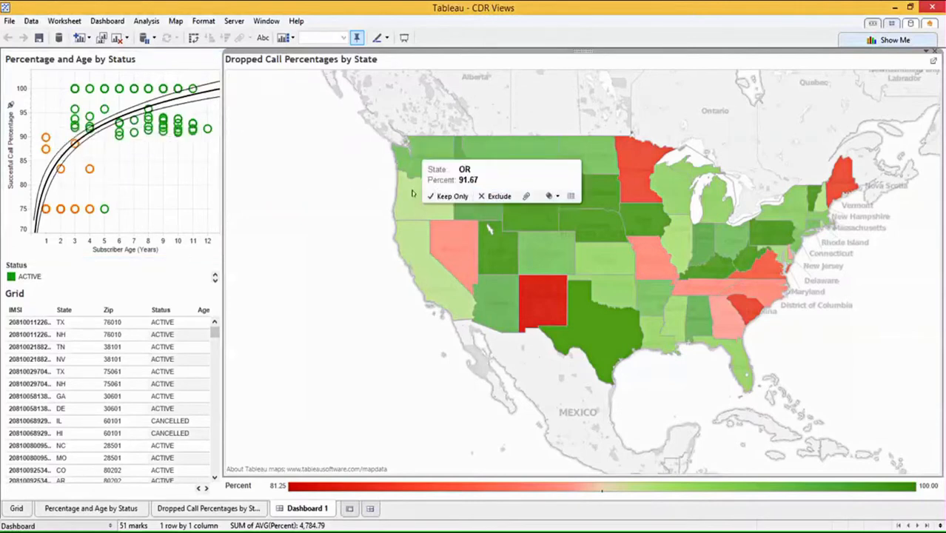
mouse_move(430, 241)
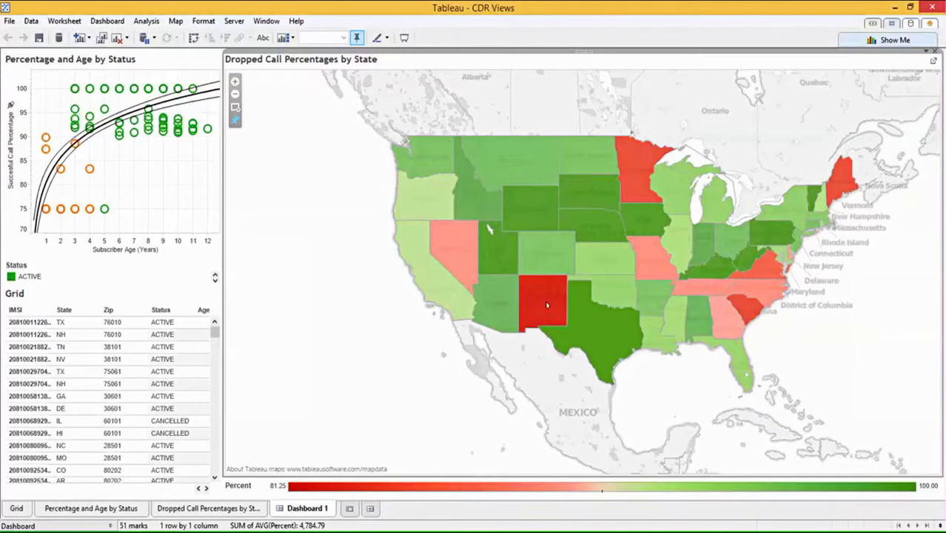
mouse_move(547, 304)
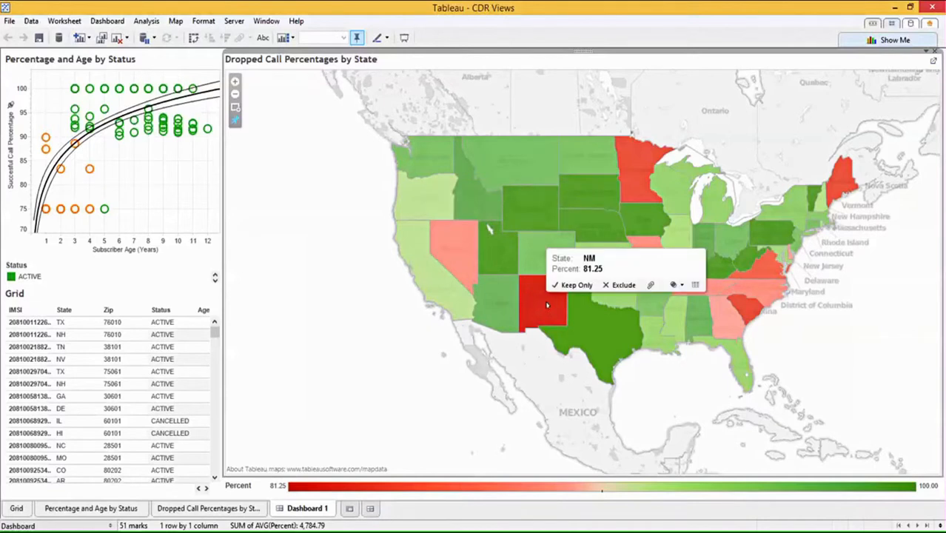